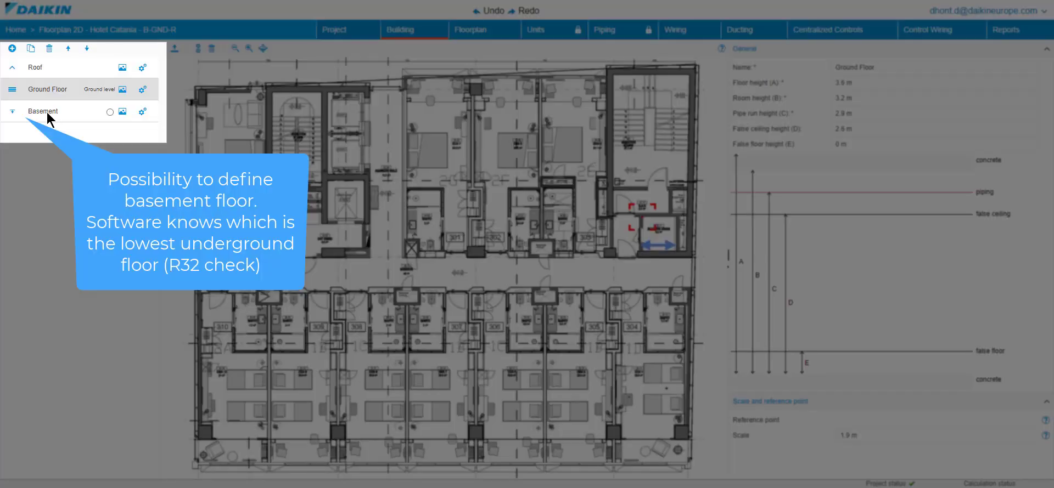
Step: Examine the basement's floor heights and the installation positions of its wall-mounted unit Ind 1 and ceiling unit Ind 7
left_click(47, 111)
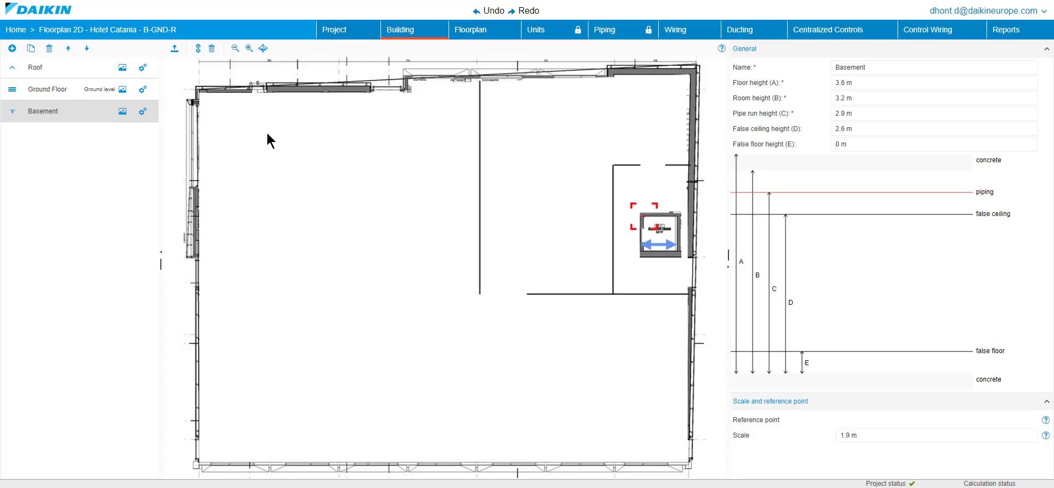
left_click(467, 33)
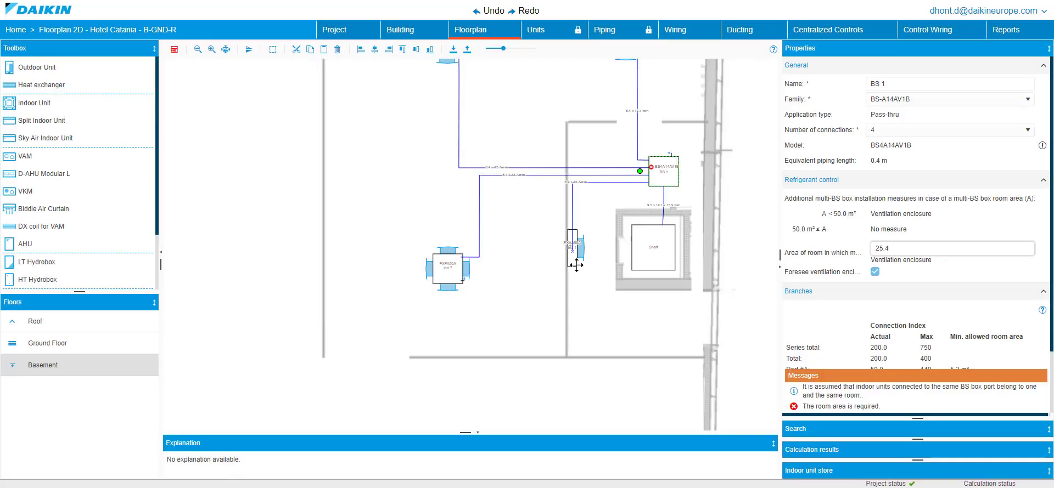
left_click(571, 259)
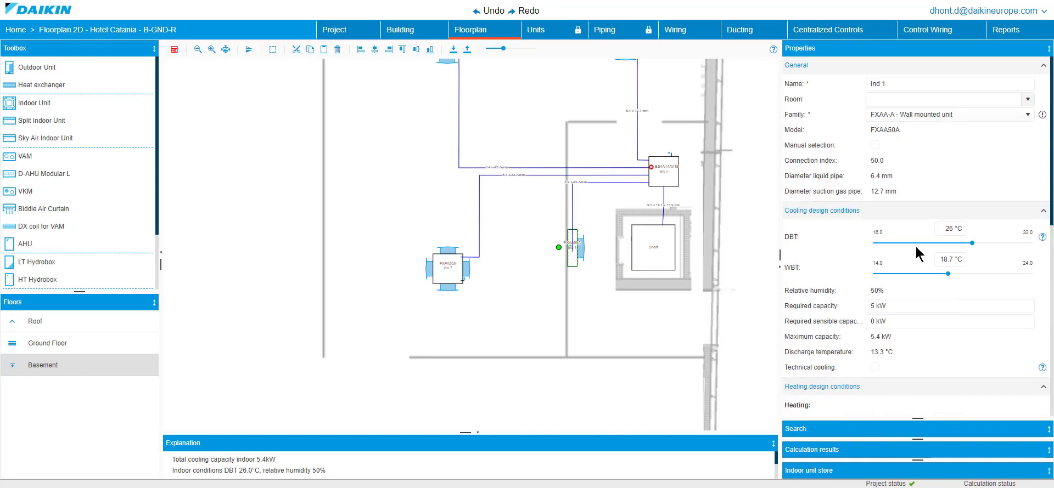
scroll(982, 242, "down", 8)
scroll(988, 242, "down", 1)
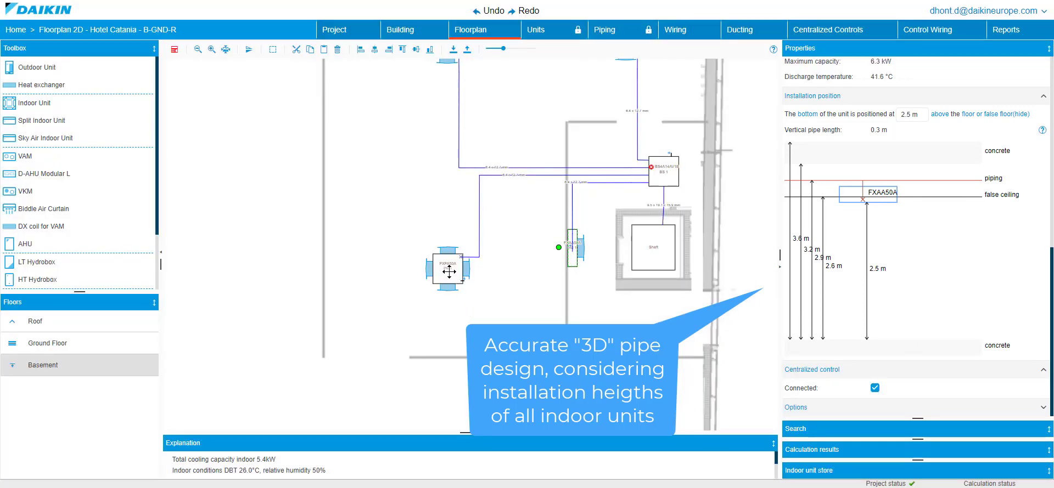
left_click(449, 271)
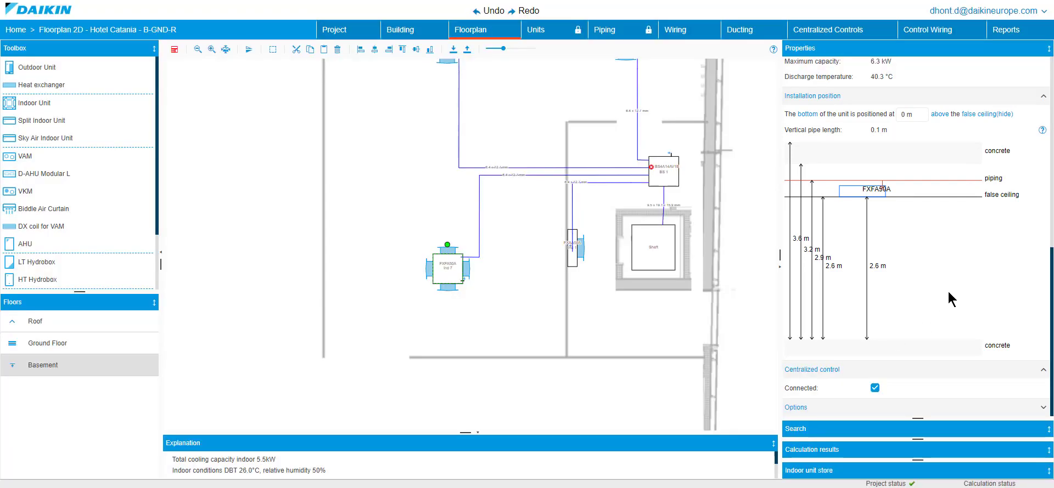
Step: Answer Yes to the sleeping-facilities question for the roof's REYA20A outdoor unit and recalculate the system
left_click(25, 344)
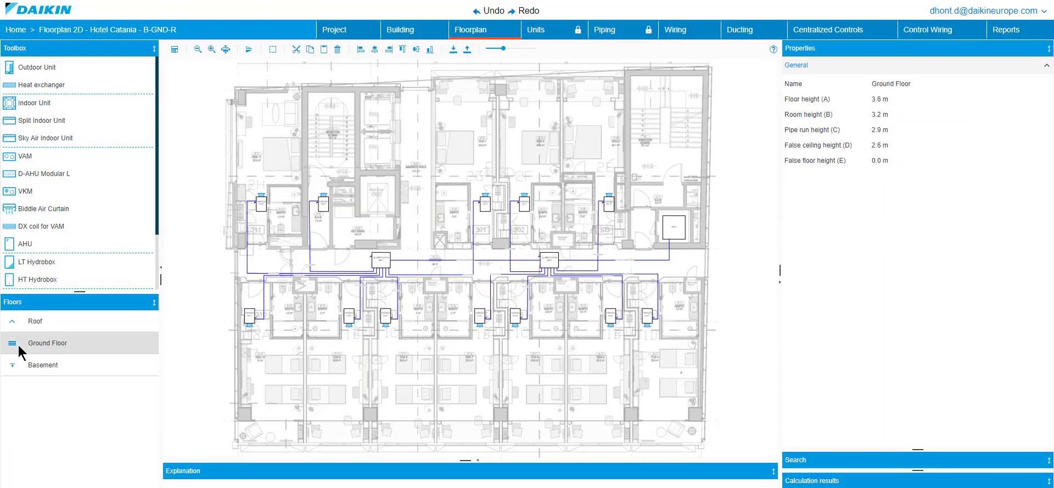
left_click(44, 320)
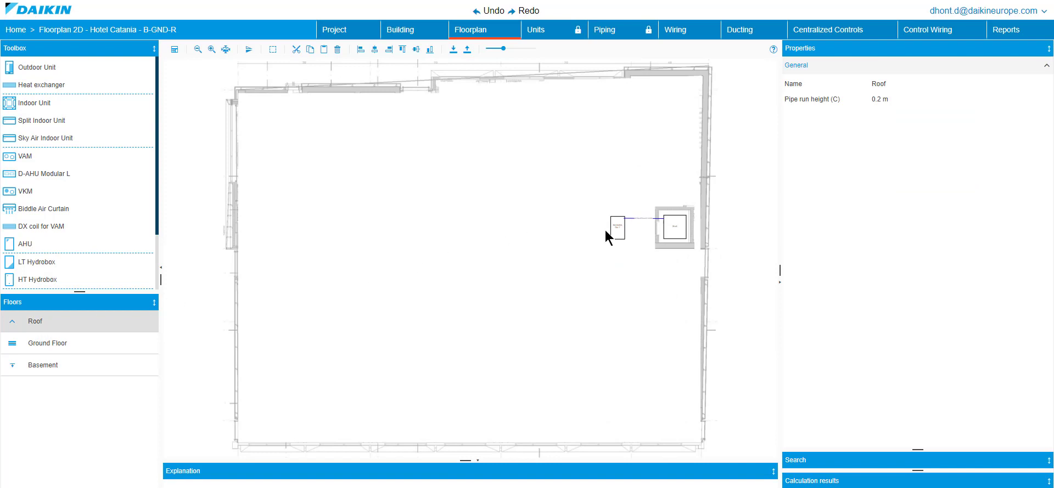
scroll(606, 232, "up", 5)
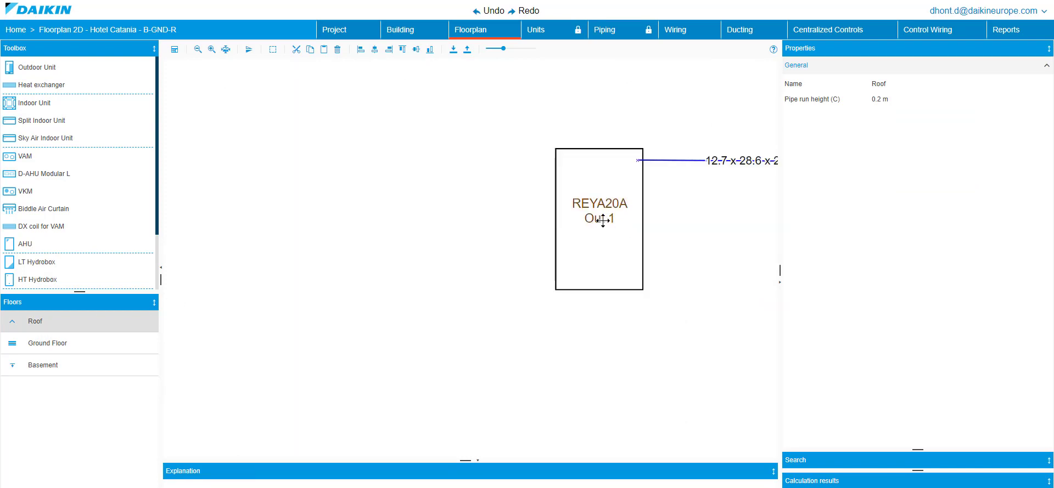
left_click(603, 220)
scroll(944, 212, "down", 3)
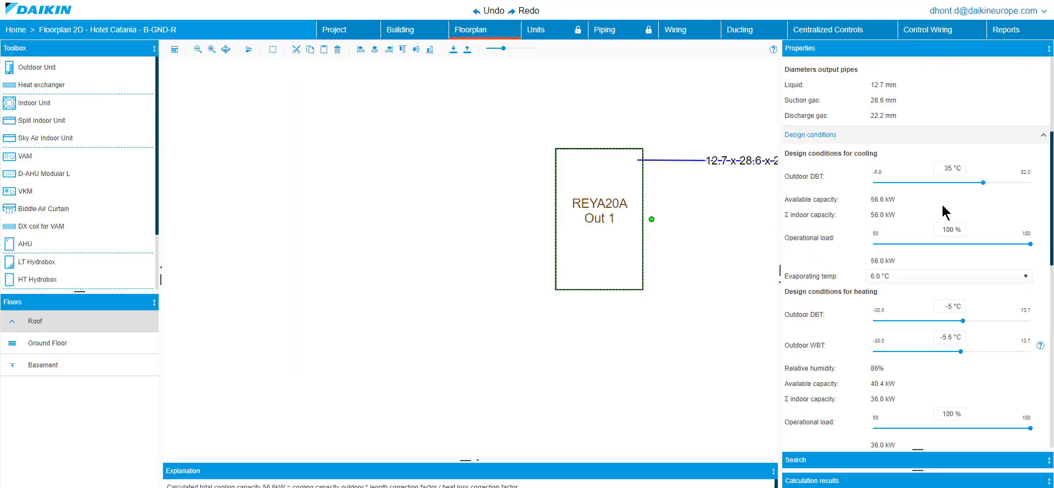
scroll(944, 212, "down", 7)
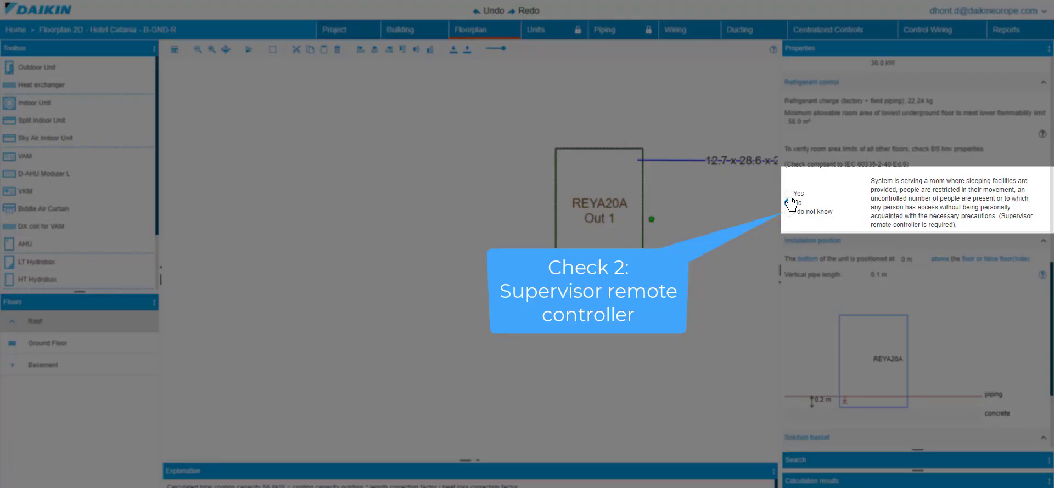
left_click(789, 194)
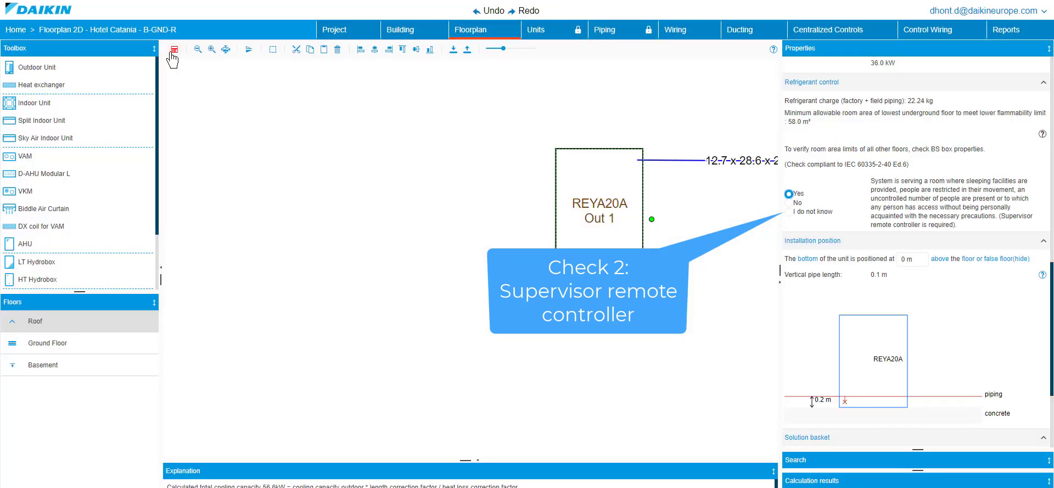
left_click(173, 50)
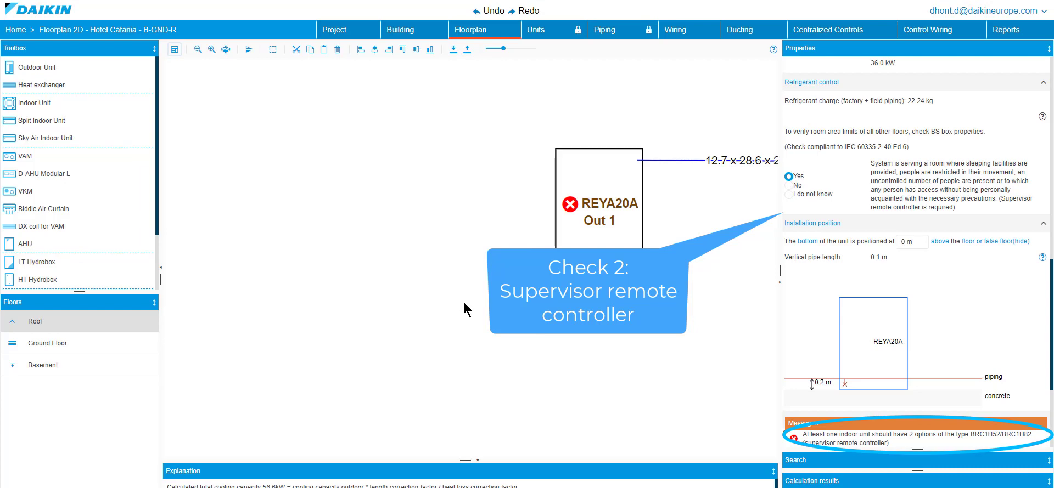
Step: Set the quantity of white BRC1H52W remote controllers to 2 for ground-floor indoor unit Ind 4
left_click(70, 342)
scroll(253, 207, "up", 5)
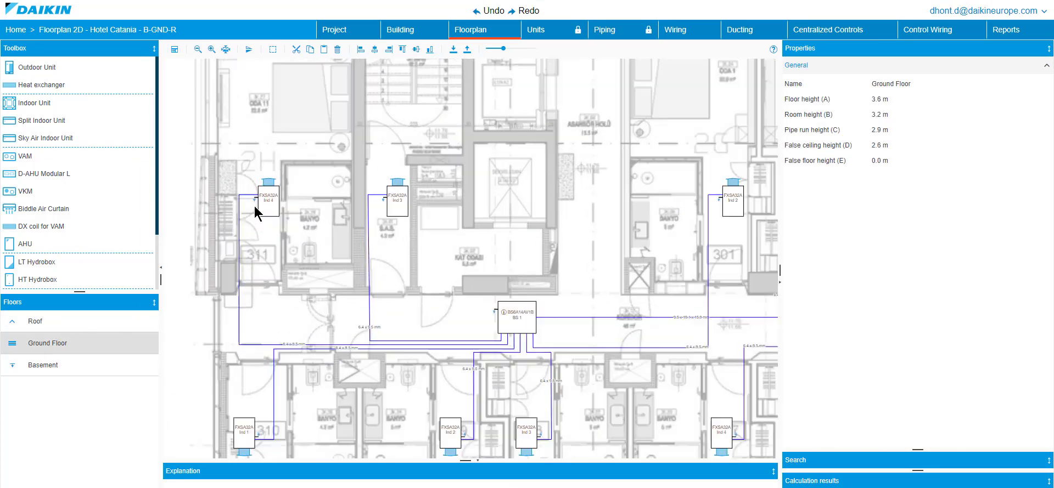
left_click(283, 206)
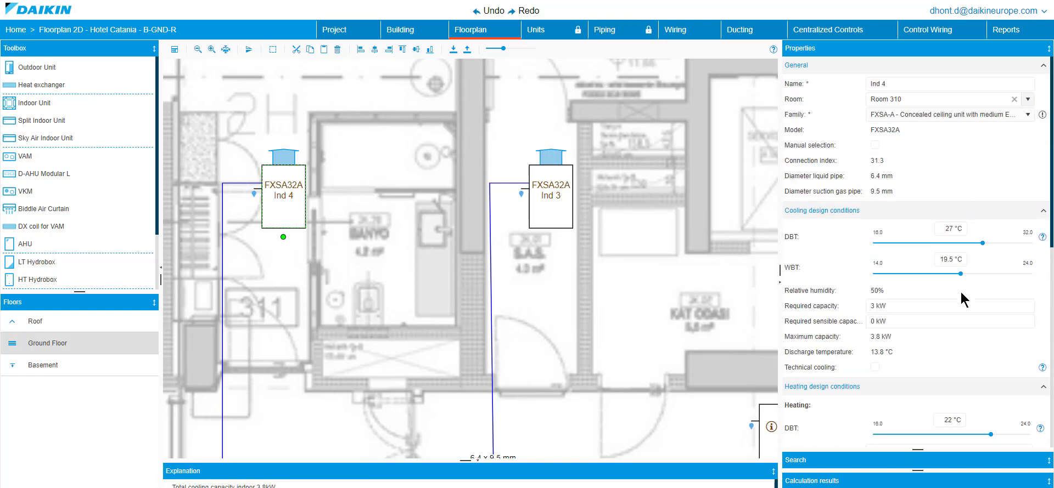
scroll(960, 297, "down", 8)
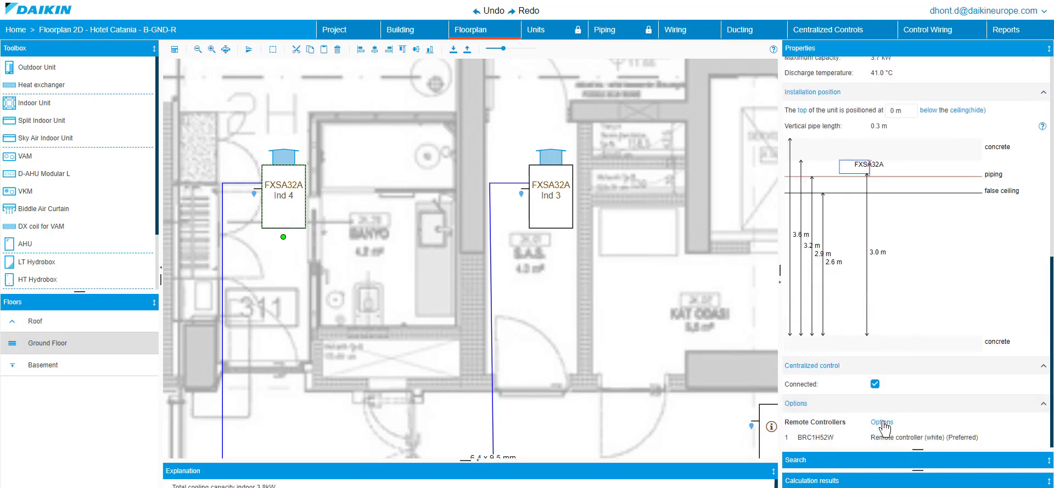
left_click(881, 422)
double_click(324, 234)
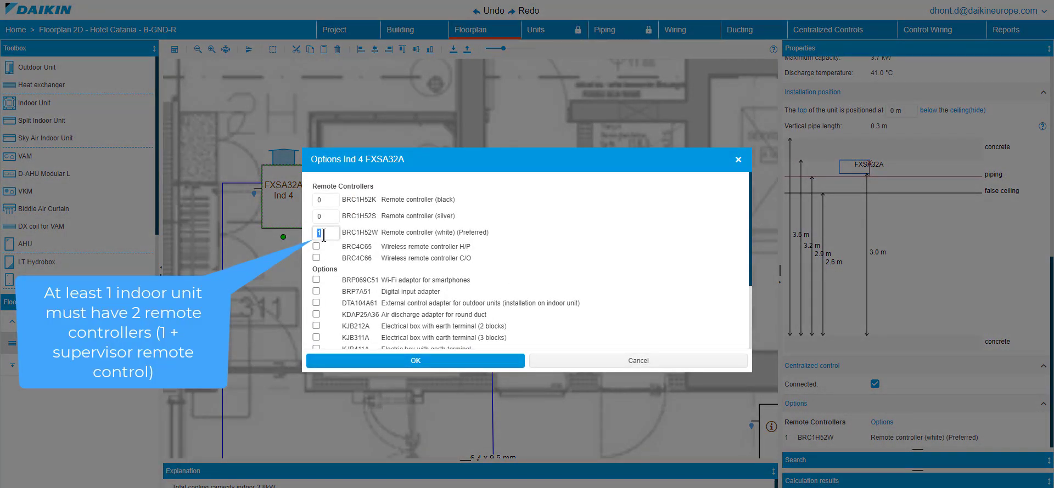
type("2")
left_click(443, 361)
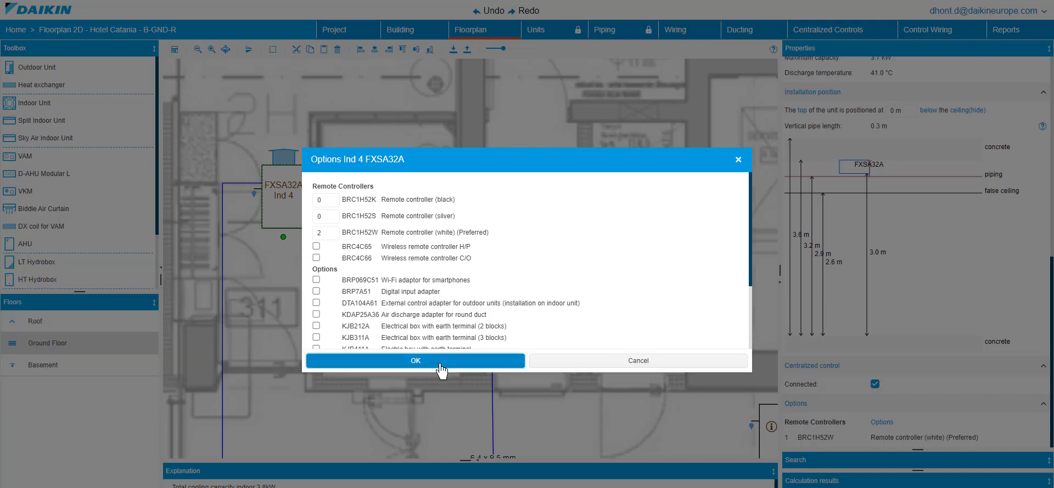
Step: Examine the refrigerant control measures listed for the ground floor's BS 1 box
left_click(64, 345)
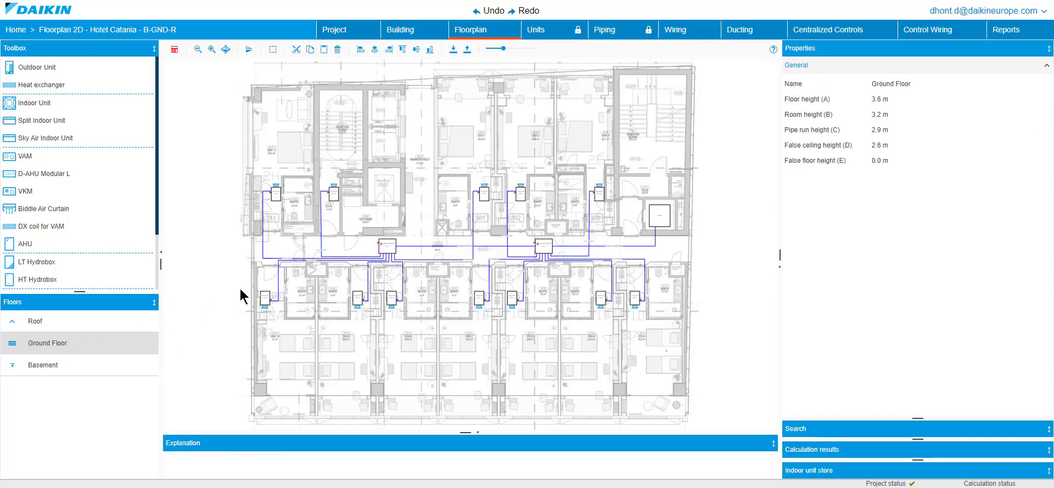
scroll(392, 252, "up", 4)
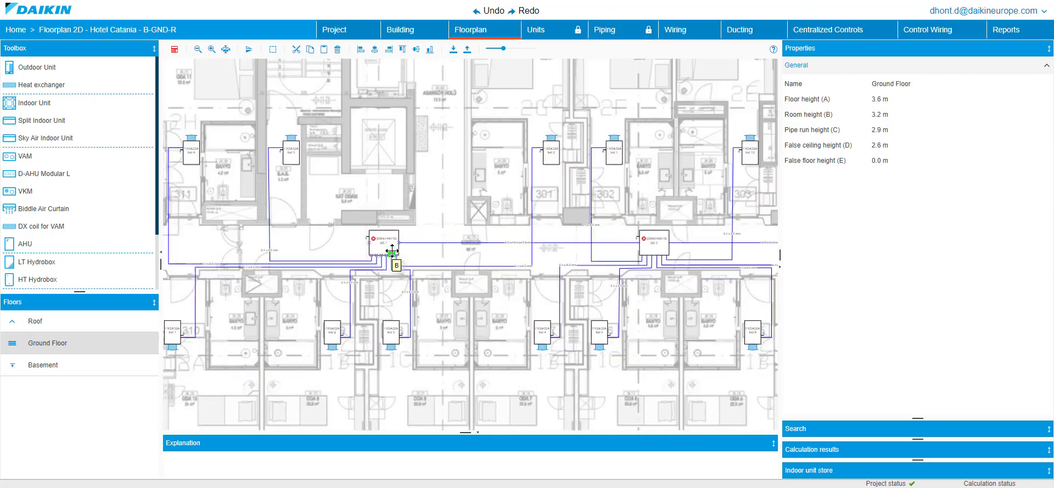
left_click(391, 252)
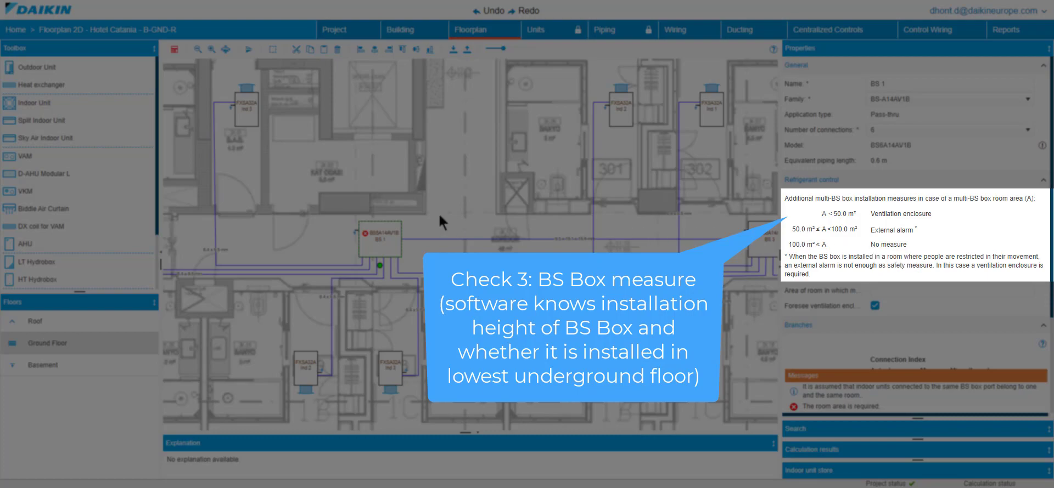
scroll(439, 215, "down", 5)
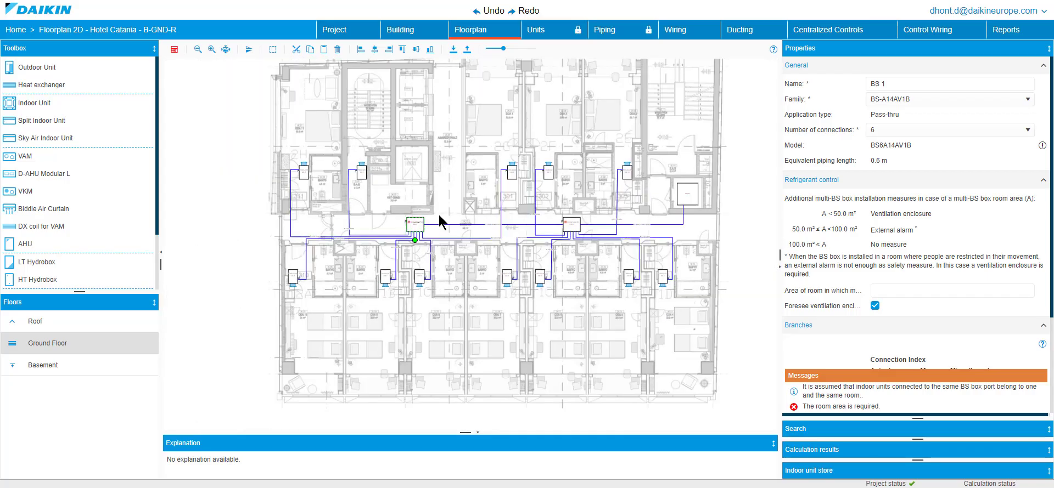
Step: Measure the area of the ground-floor corridor containing the BS 1 box by fitting the measuring outline to its walls
left_click(273, 49)
left_click_drag(344, 156, 463, 113)
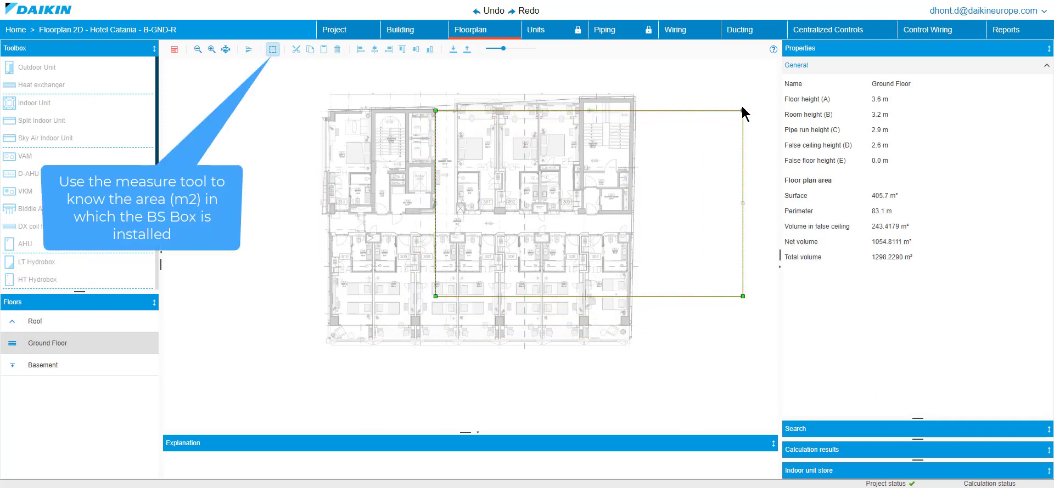
left_click_drag(742, 111, 455, 111)
left_click_drag(597, 204, 456, 213)
left_click_drag(598, 255, 631, 214)
left_click_drag(743, 297, 630, 234)
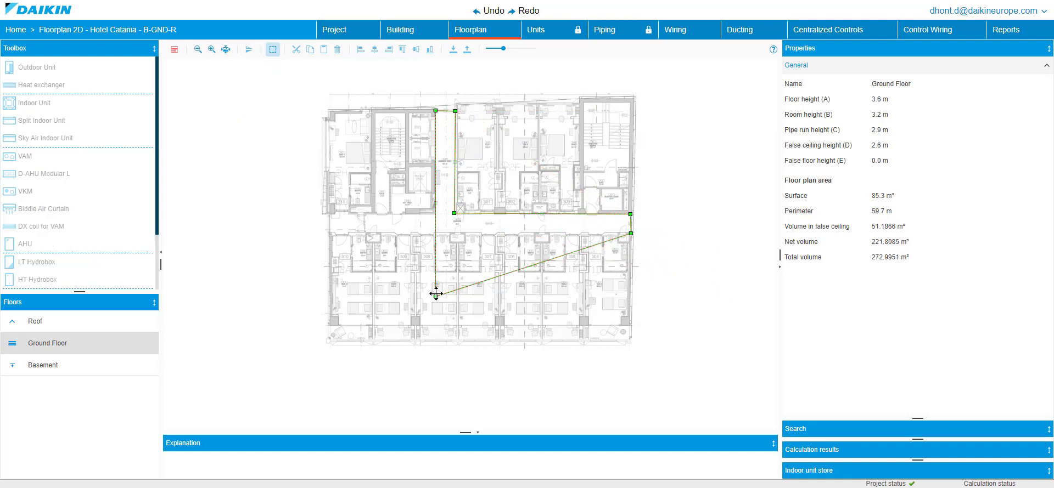
left_click_drag(436, 297, 327, 234)
left_click_drag(381, 173, 433, 212)
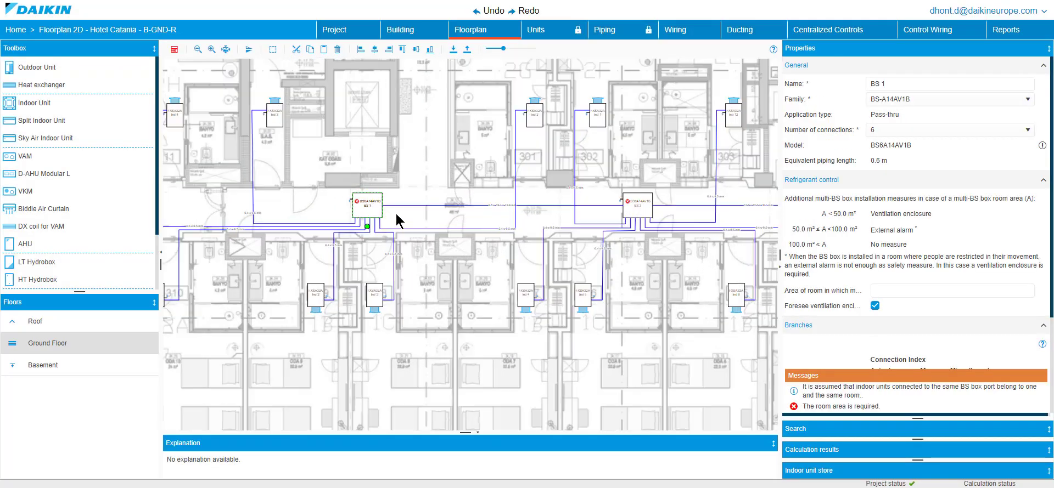
Step: Set the area of the room in which the ground floor's BS 1 box is installed to 58.4 m²
scroll(362, 199, "up", 3)
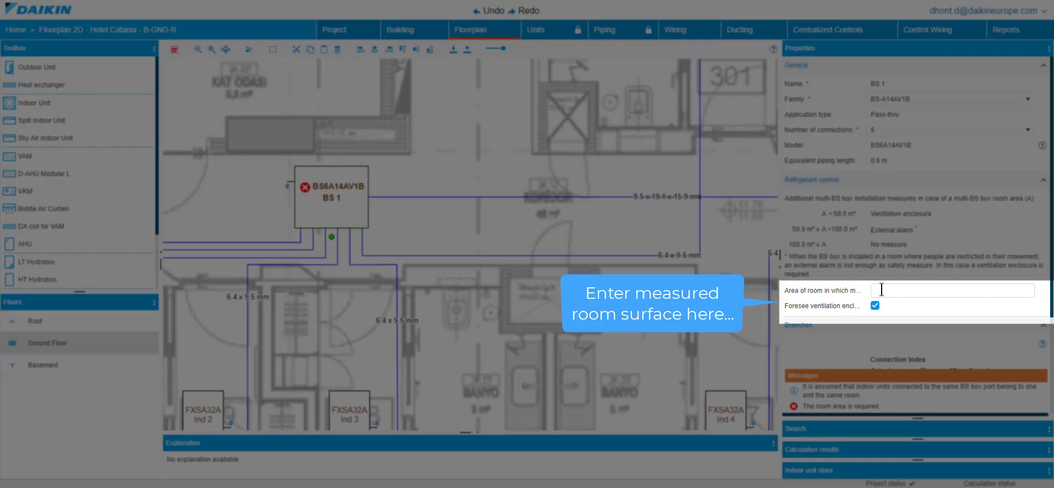
left_click(880, 290)
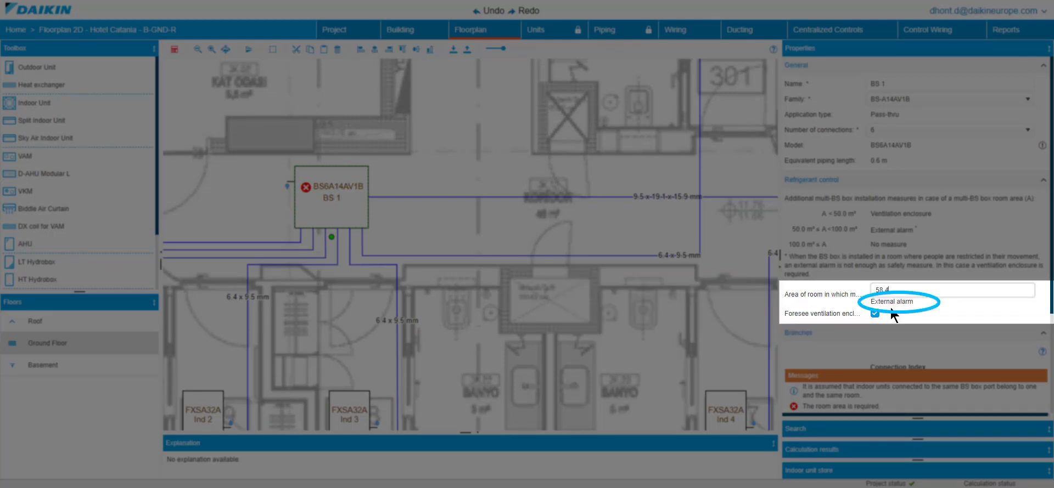
scroll(688, 221, "down", 3)
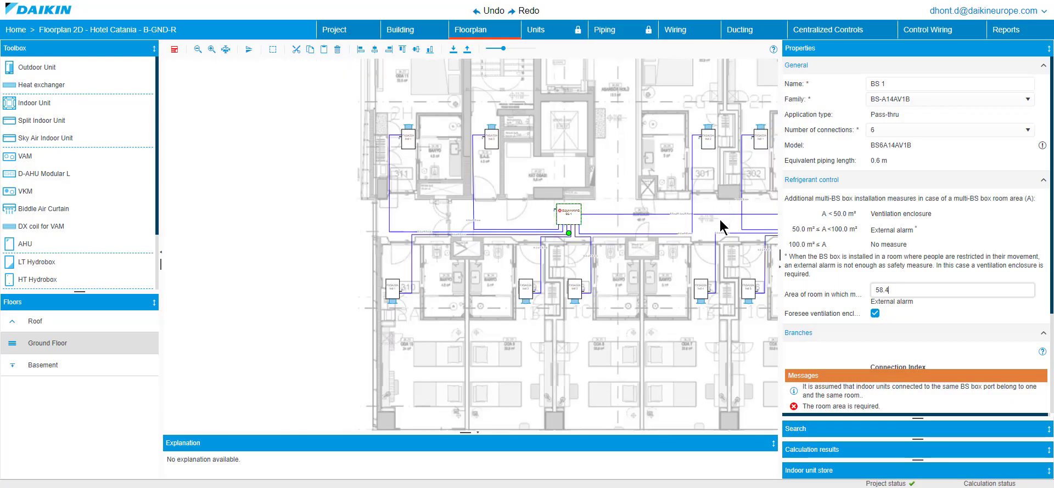
Step: Examine the refrigerant control measures listed for the basement's BS box
left_click(145, 365)
scroll(666, 181, "up", 3)
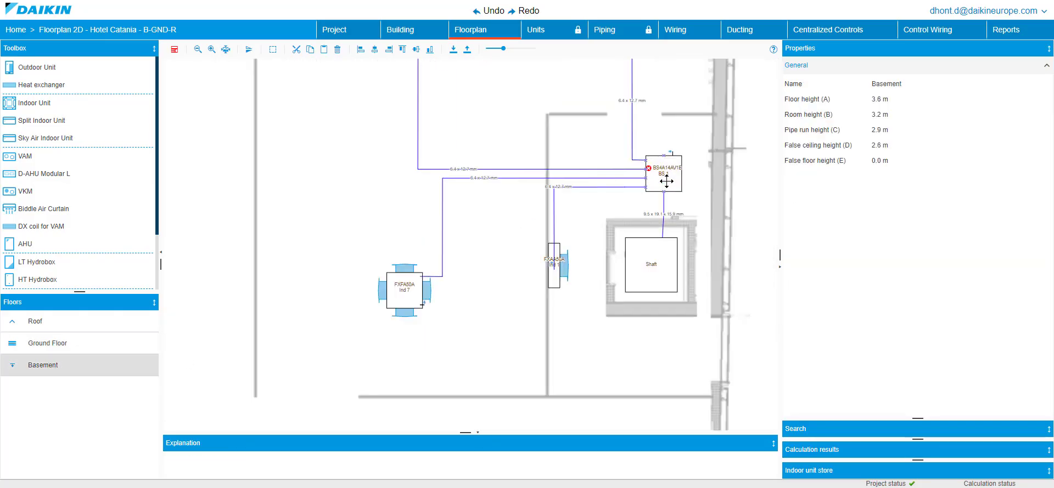
left_click(664, 173)
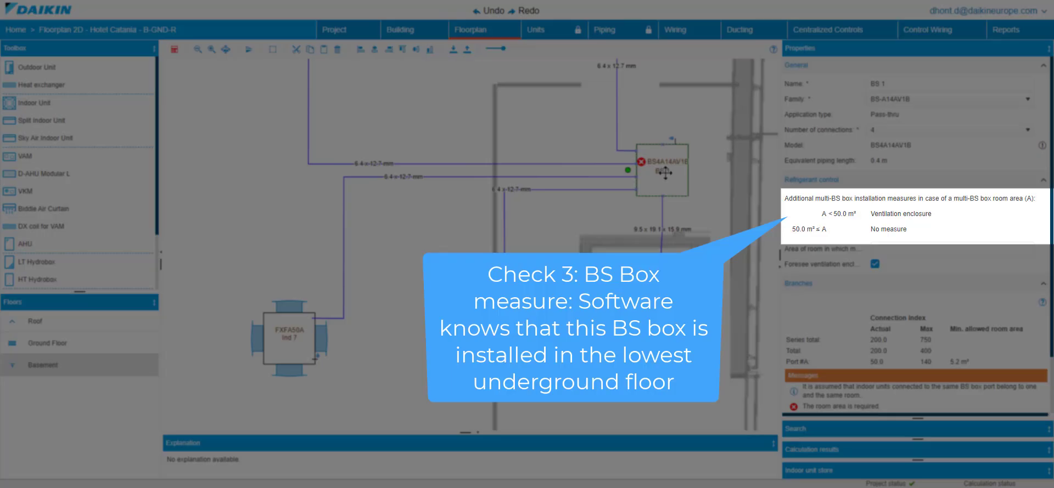
scroll(665, 172, "down", 2)
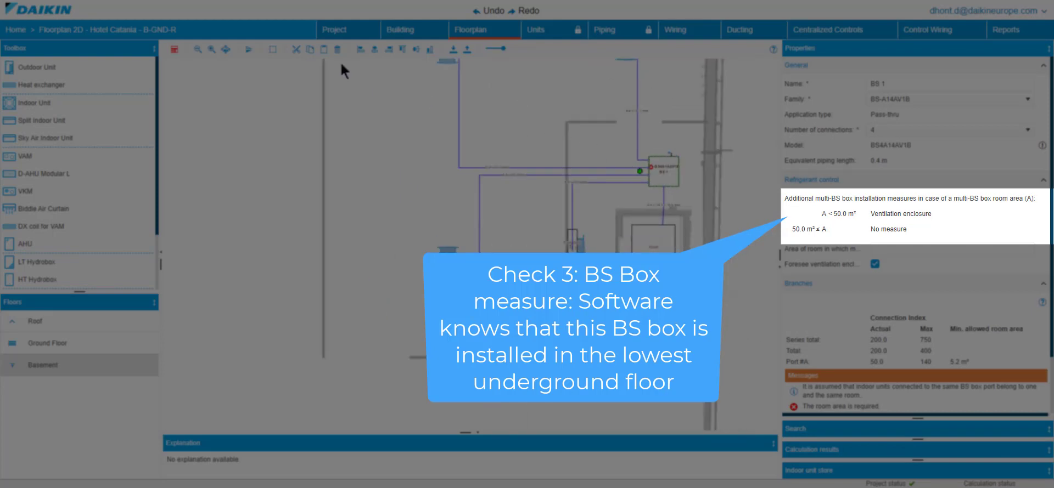
Step: Measure the area of the basement room around the shaft by fitting the outline to its walls, and reselect the BS box
left_click(273, 50)
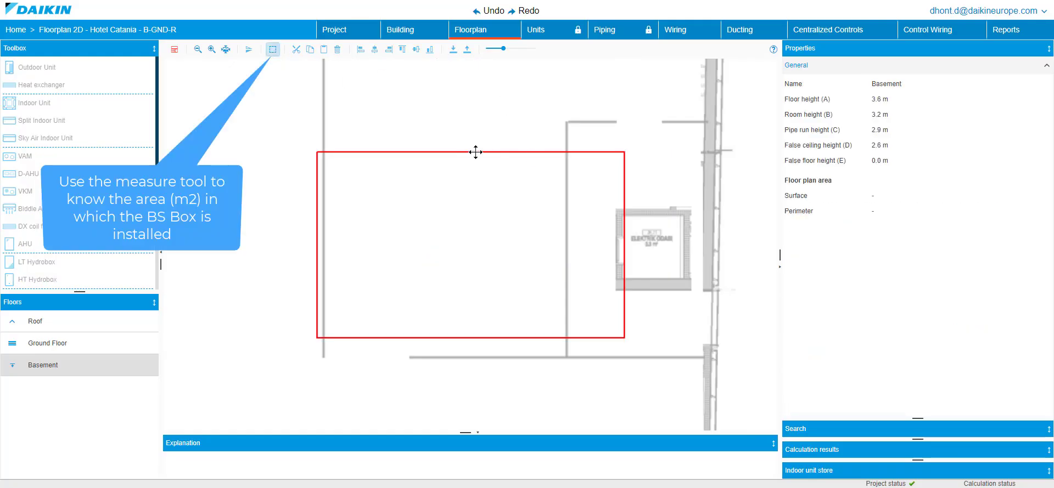
left_click_drag(476, 152, 556, 124)
left_click_drag(397, 124, 565, 127)
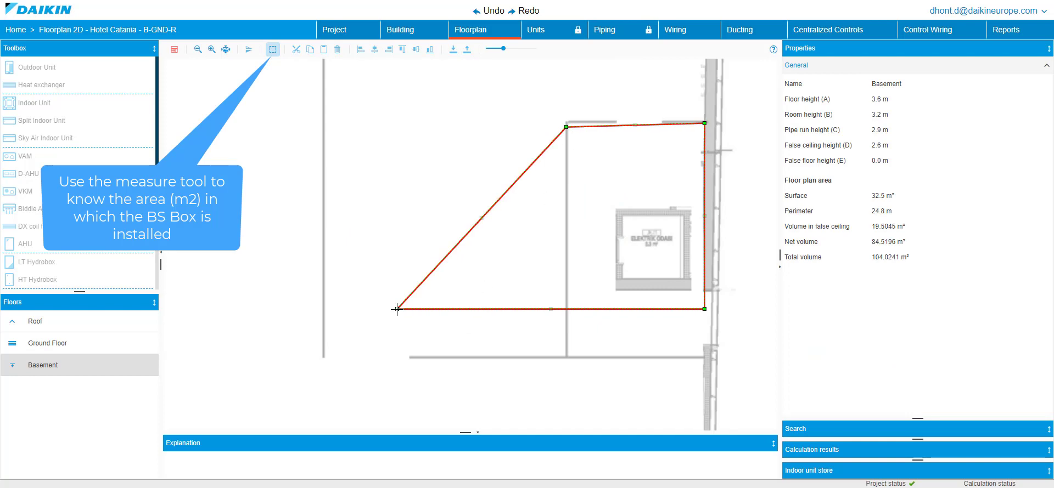
left_click_drag(397, 309, 566, 356)
left_click_drag(704, 308, 703, 356)
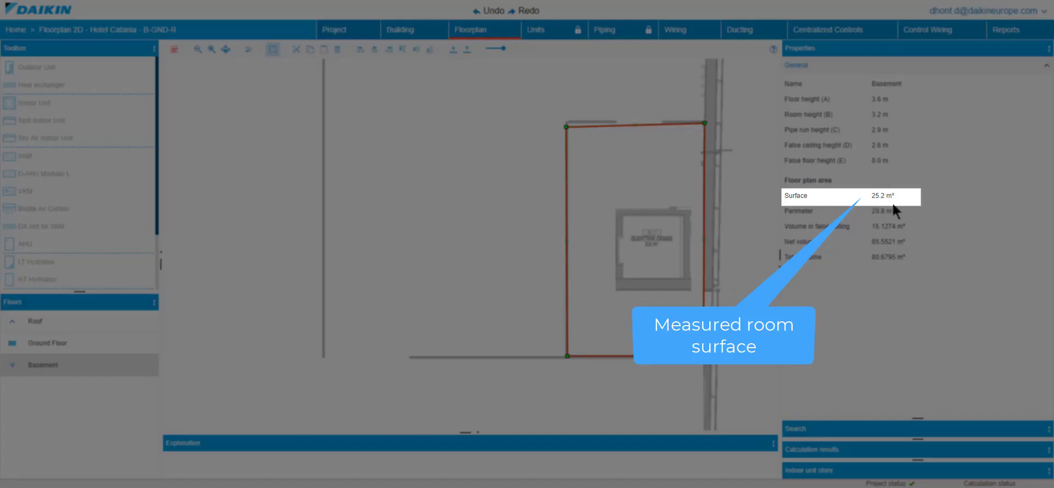
left_click(273, 50)
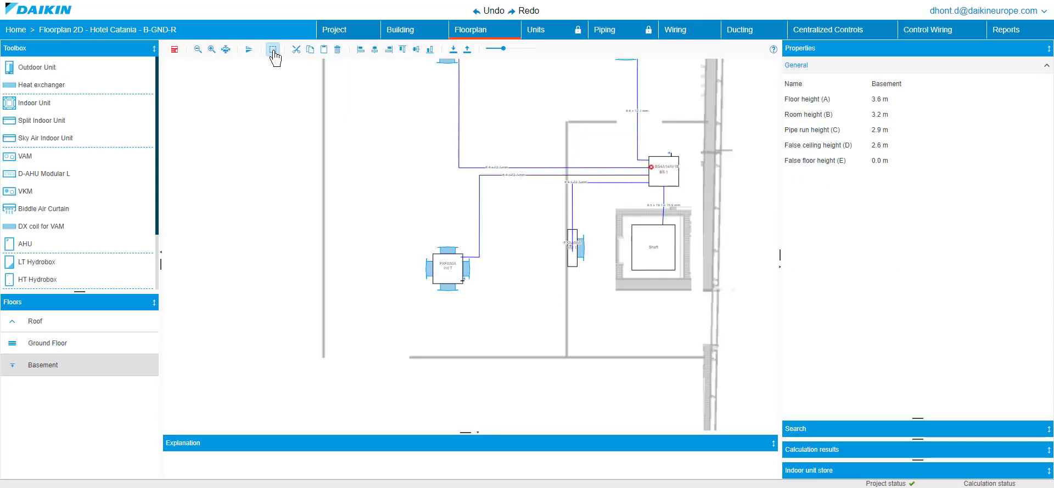
left_click(665, 171)
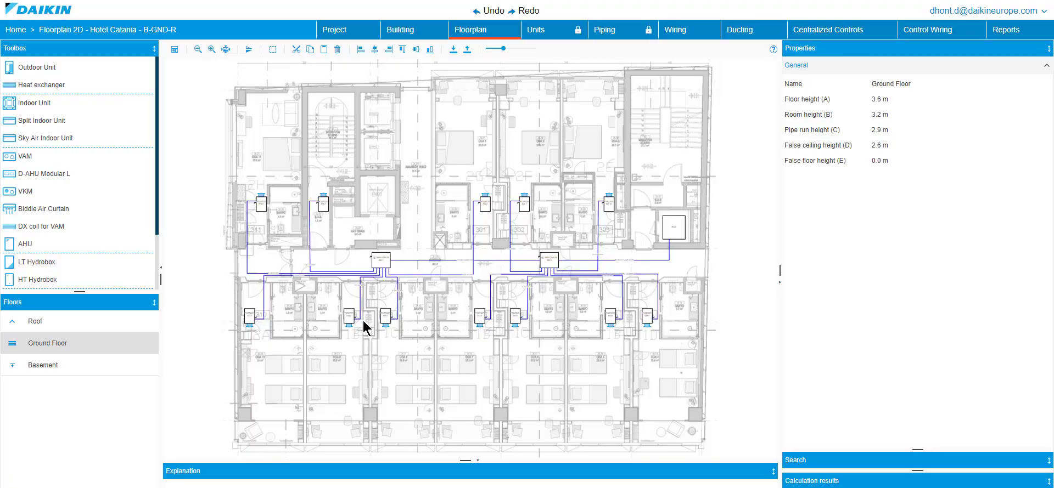
Step: Examine the minimum allowed room area per port of the ground floor's BS 1 box and locate the indoor unit on port A
left_click(381, 260)
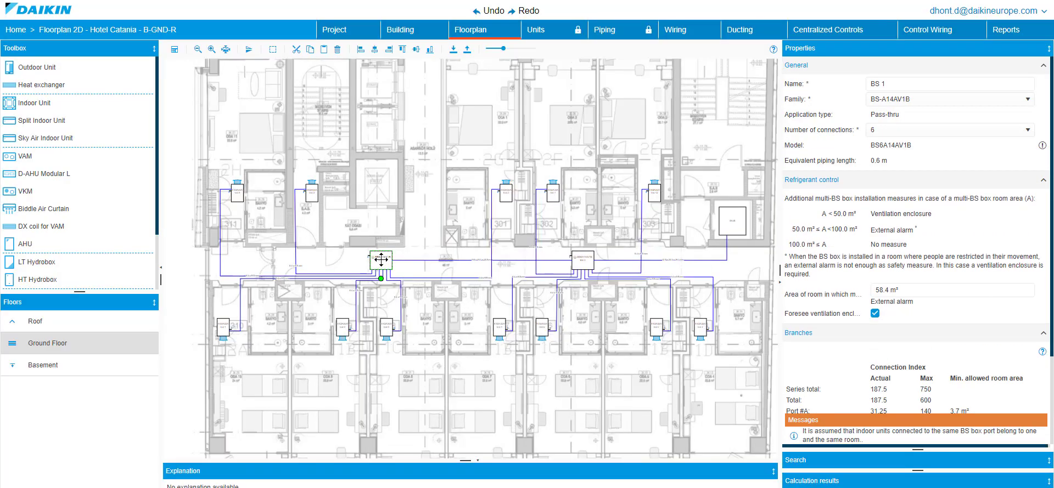
scroll(381, 261, "up", 3)
scroll(894, 278, "down", 2)
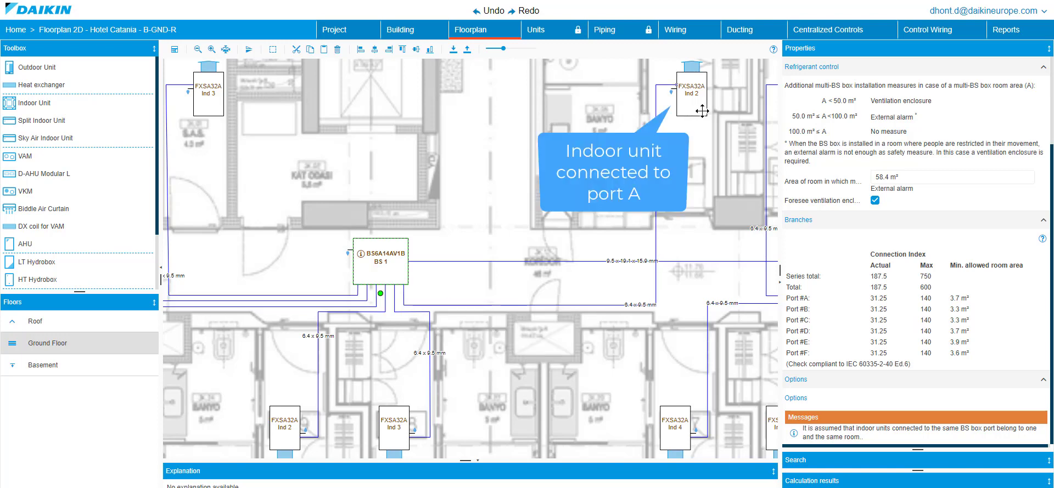
scroll(704, 112, "down", 3)
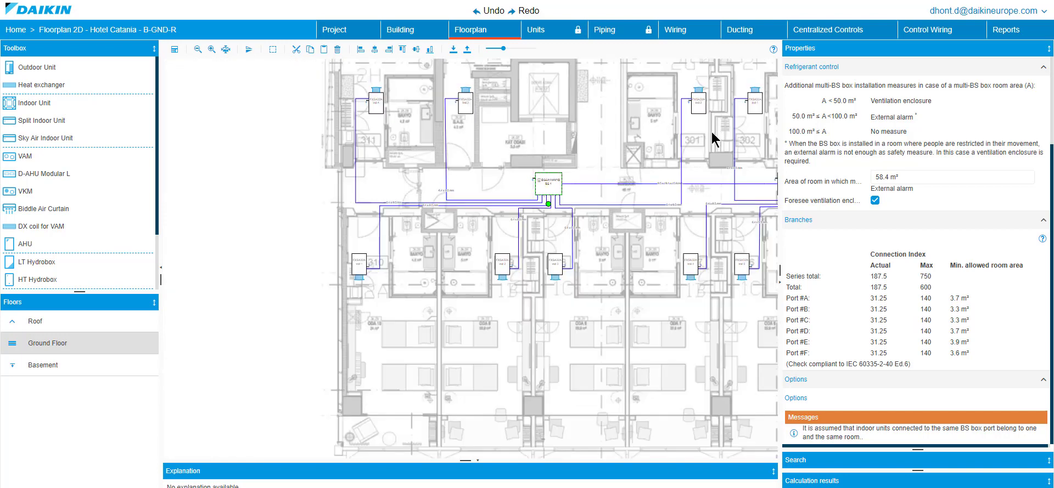
Step: Measure the area of the bedroom containing port A's indoor unit by fitting the outline to its walls, and review the BS 1 box's properties again
left_click_drag(711, 132, 677, 322)
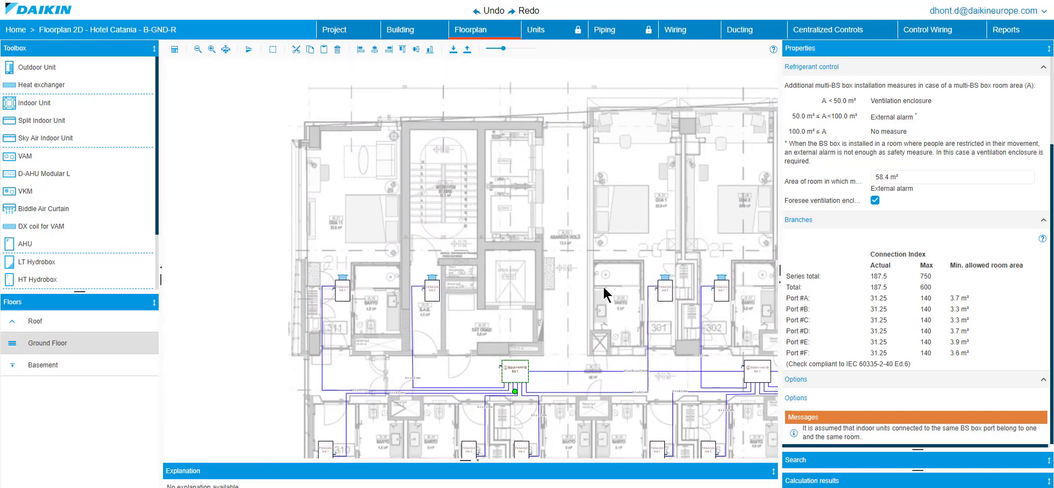
scroll(604, 288, "up", 2)
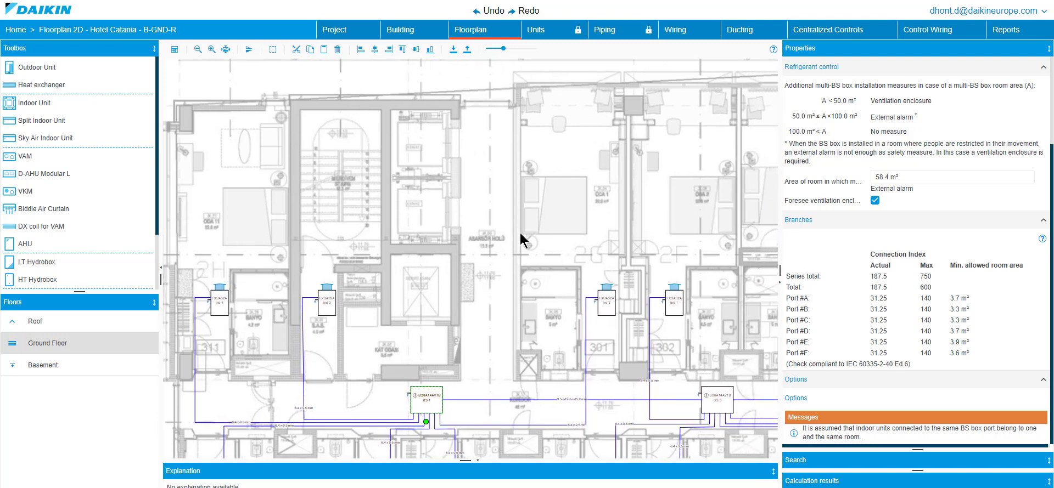
left_click(272, 49)
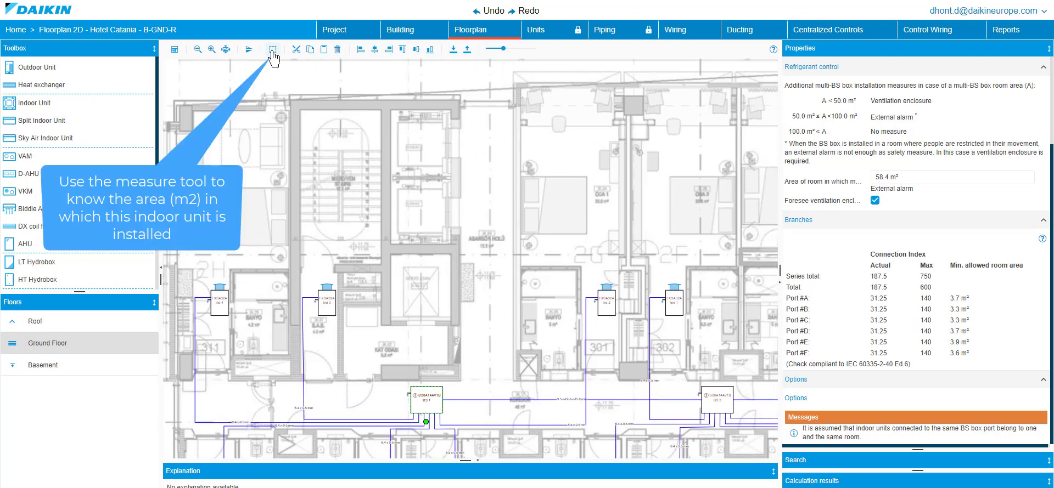
left_click_drag(309, 101, 617, 300)
left_click_drag(591, 95, 594, 87)
left_click_drag(621, 287, 619, 369)
left_click_drag(465, 328, 580, 266)
left_click_drag(313, 287, 519, 266)
left_click_drag(313, 88, 515, 86)
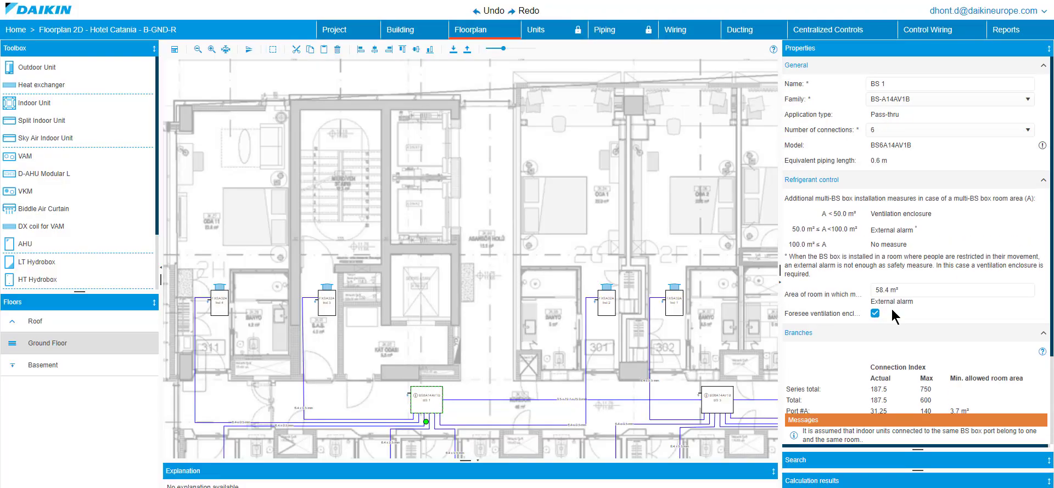
scroll(927, 294, "down", 2)
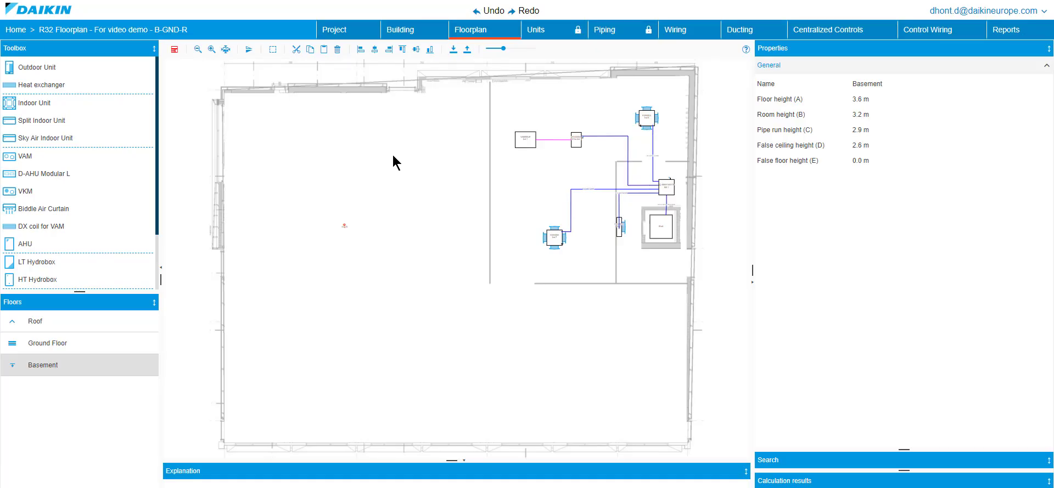
Step: Answer Yes to whether the basement's EKVDX serves rooms on the lowest underground floor, and recalculate the floorplan
scroll(597, 161, "up", 3)
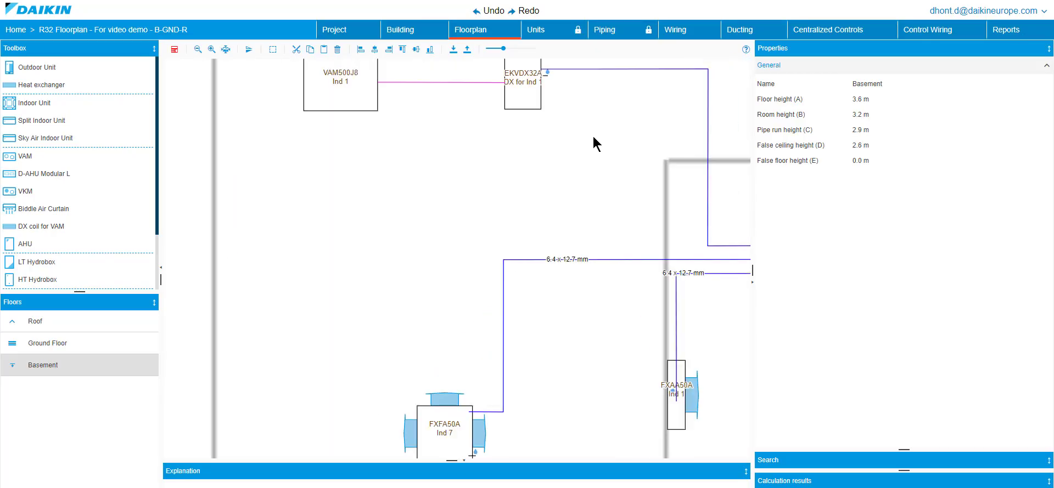
left_click_drag(591, 146, 496, 237)
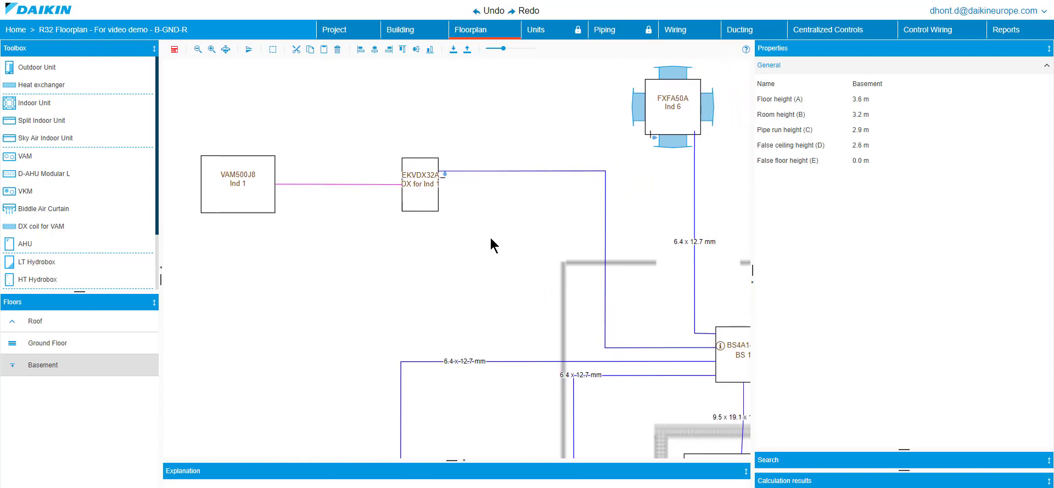
left_click(417, 186)
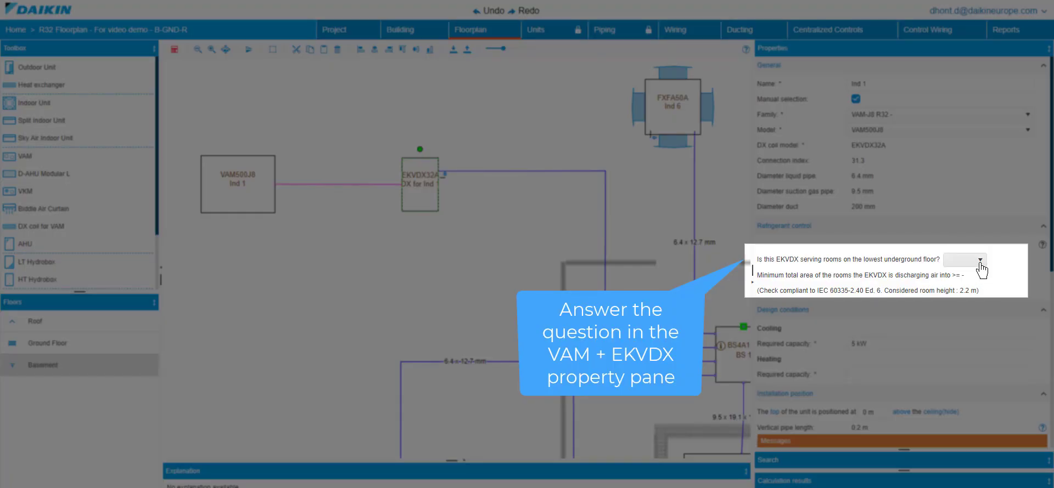
left_click(980, 261)
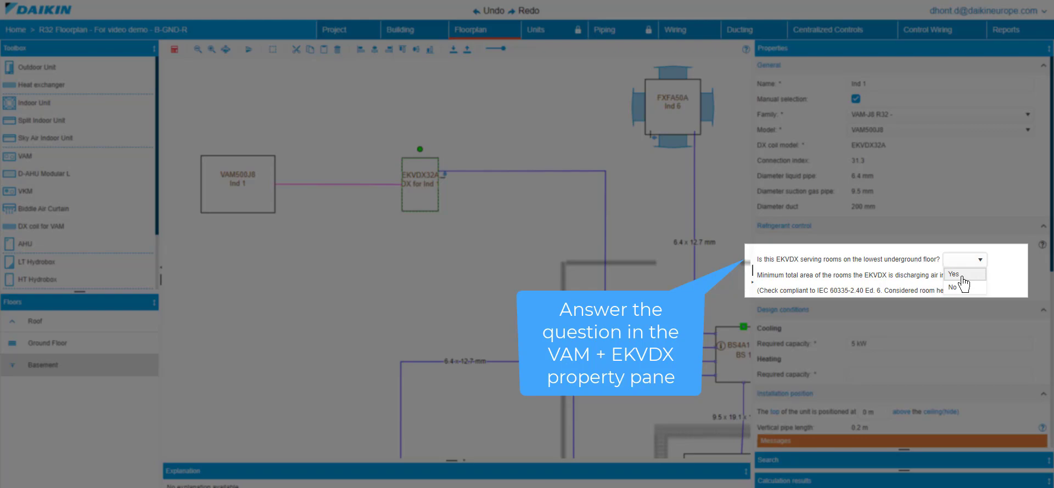
left_click(961, 279)
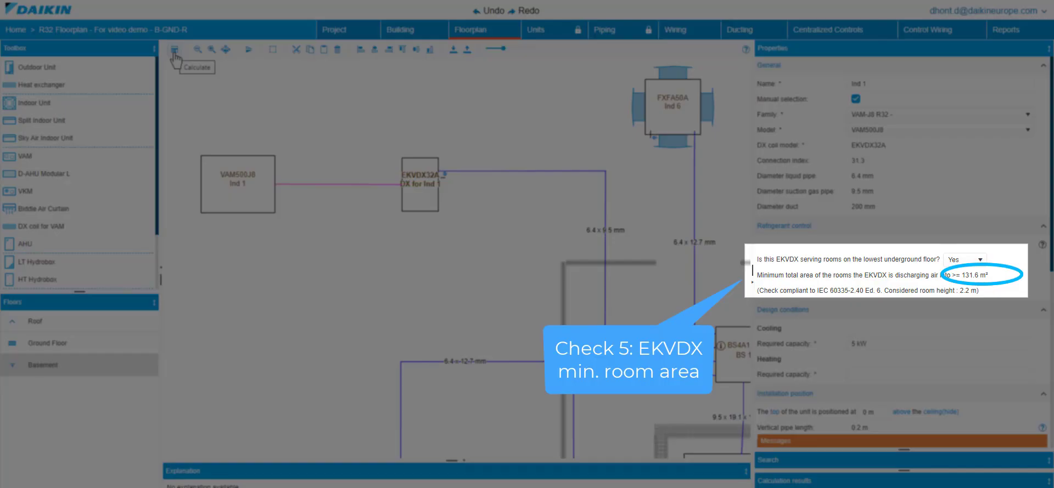
Step: Measure the area of the basement's large L-shaped room by fitting the outline to its walls, and switch to the ground floor
scroll(483, 222, "down", 5)
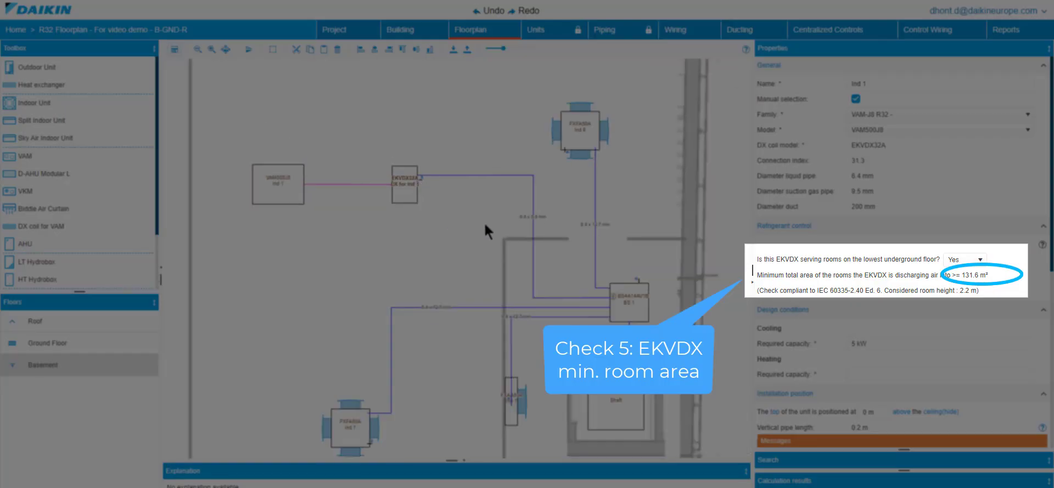
left_click_drag(301, 259, 340, 235)
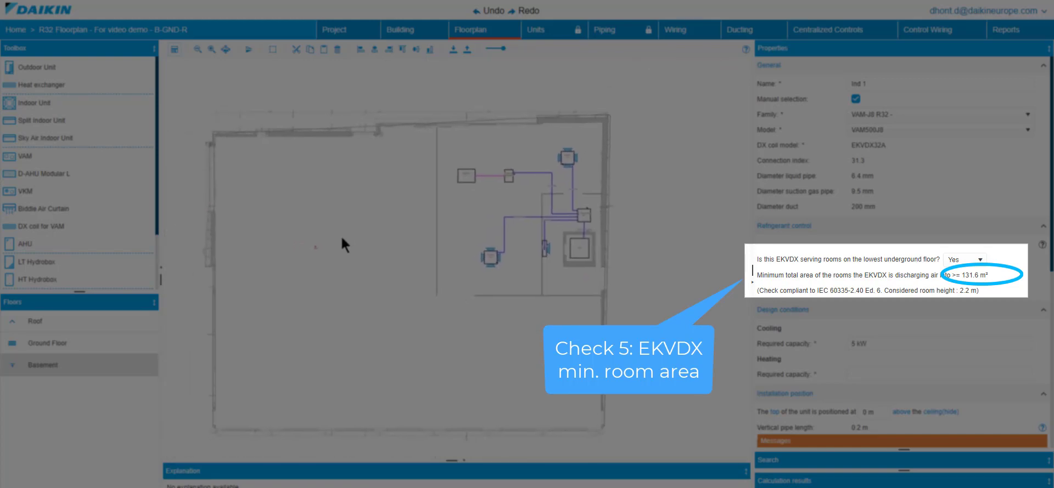
left_click(272, 49)
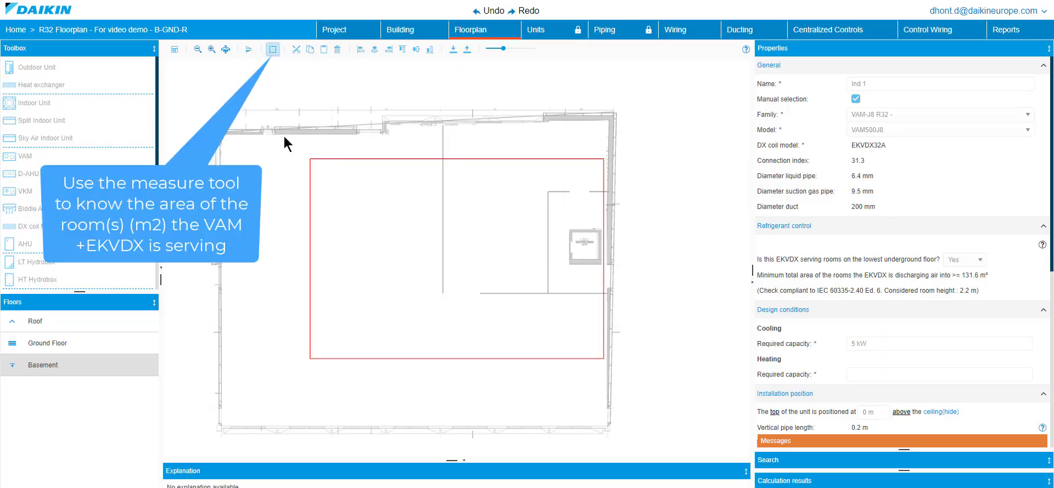
left_click_drag(298, 154, 230, 131)
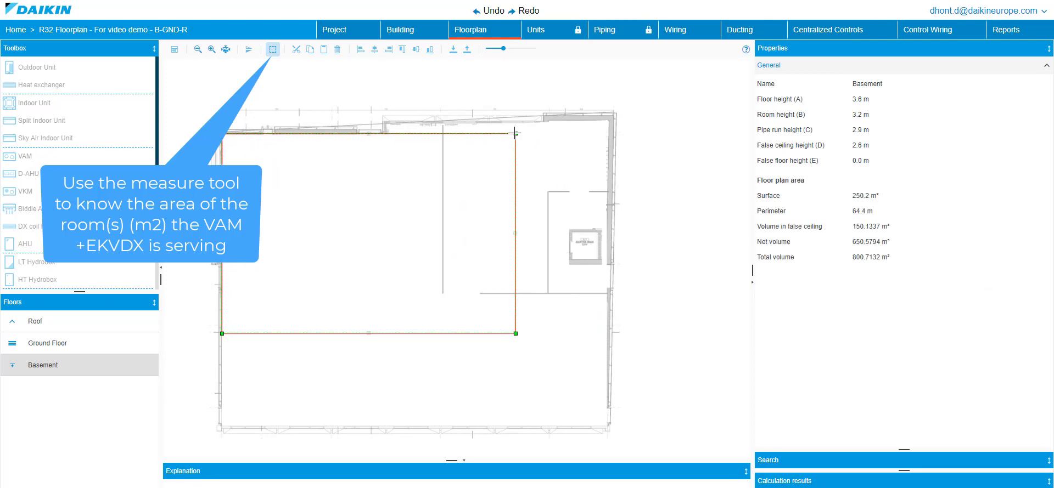
left_click_drag(516, 133, 443, 125)
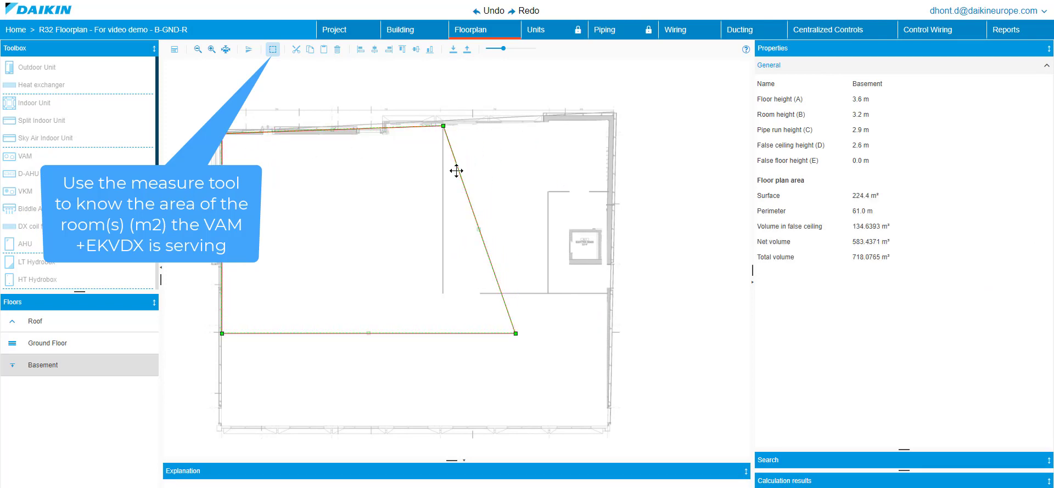
left_click_drag(478, 230, 442, 293)
left_click_drag(515, 333, 611, 294)
left_click_drag(416, 313, 562, 428)
left_click_drag(221, 333, 223, 425)
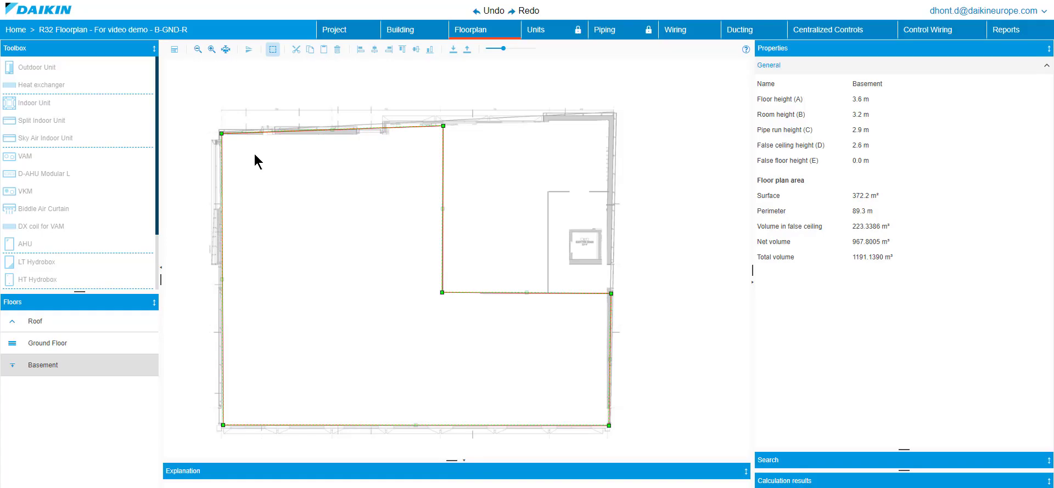
left_click(75, 344)
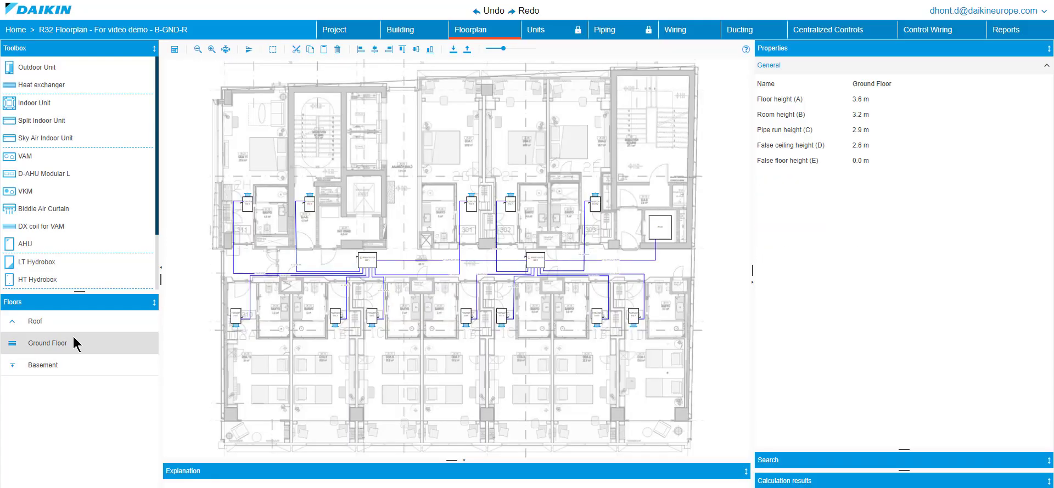